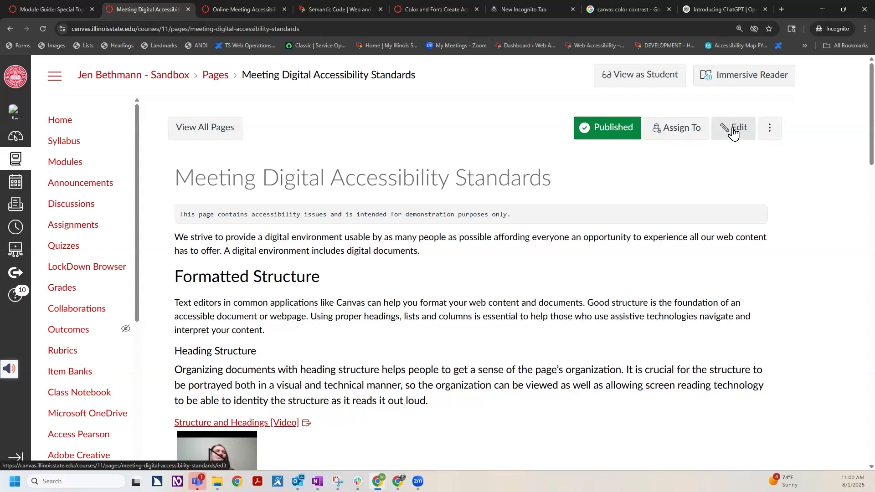
Open the page for editing, run the Accessibility Checker, and view the available actions for the skipped heading level issue
left_click(734, 134)
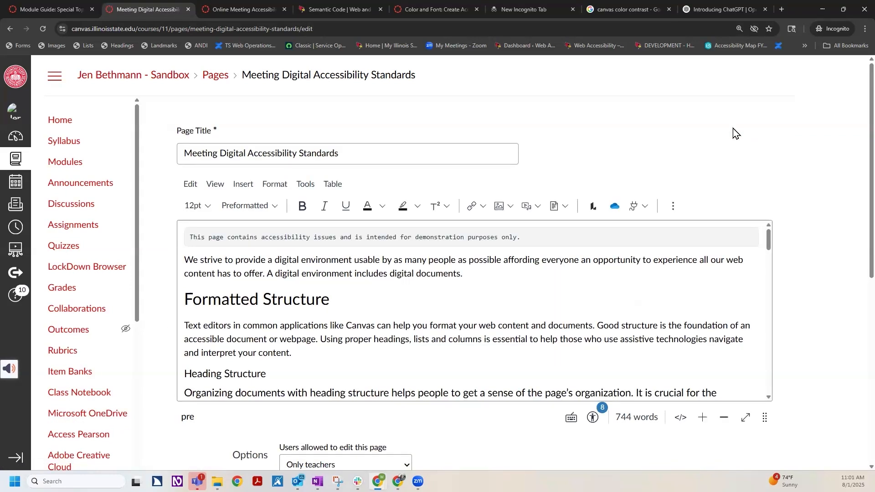
left_click(593, 419)
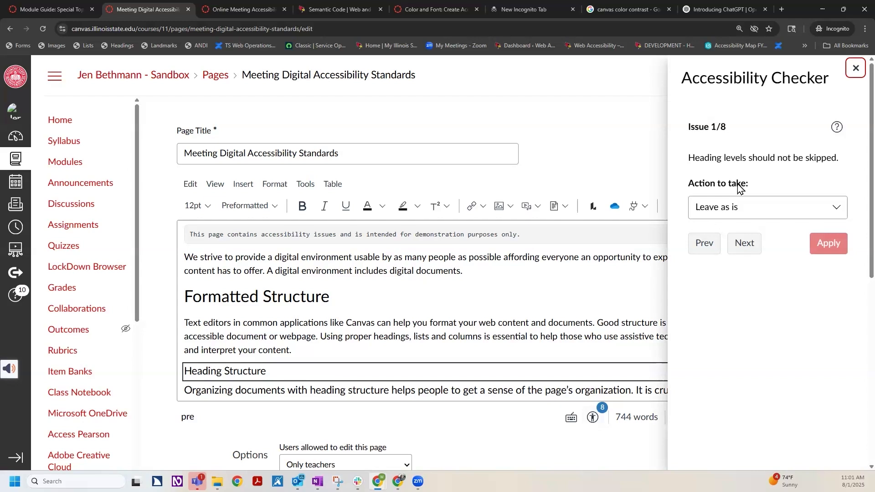
left_click(836, 211)
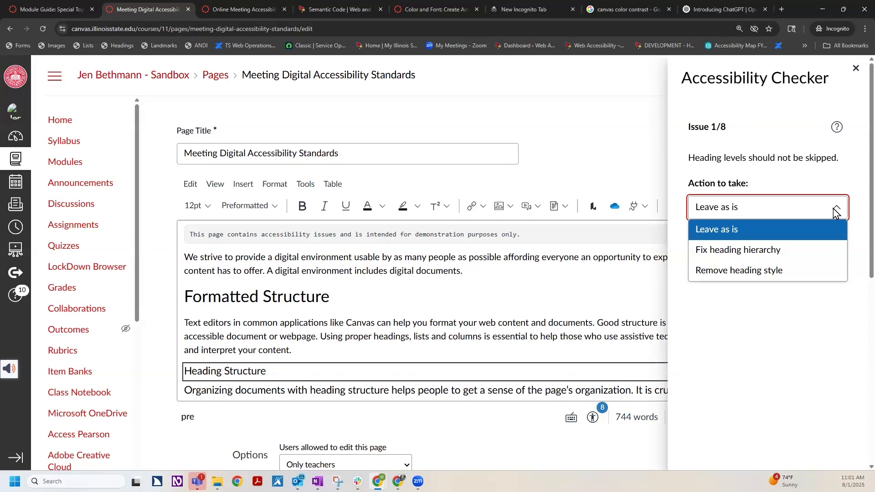
left_click(846, 183)
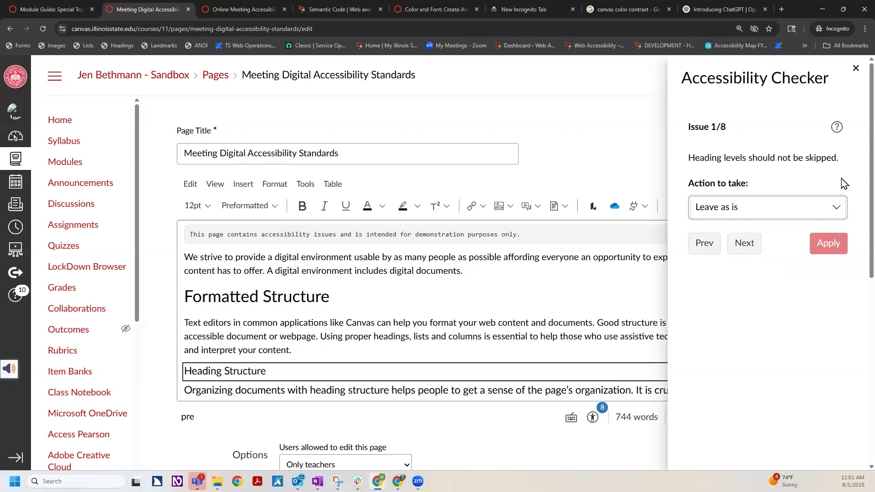
Compare the "Formatted Structure" and "Heading Structure" heading levels, and apply the "Fix heading hierarchy" action to "Heading Structure"
left_click(228, 297)
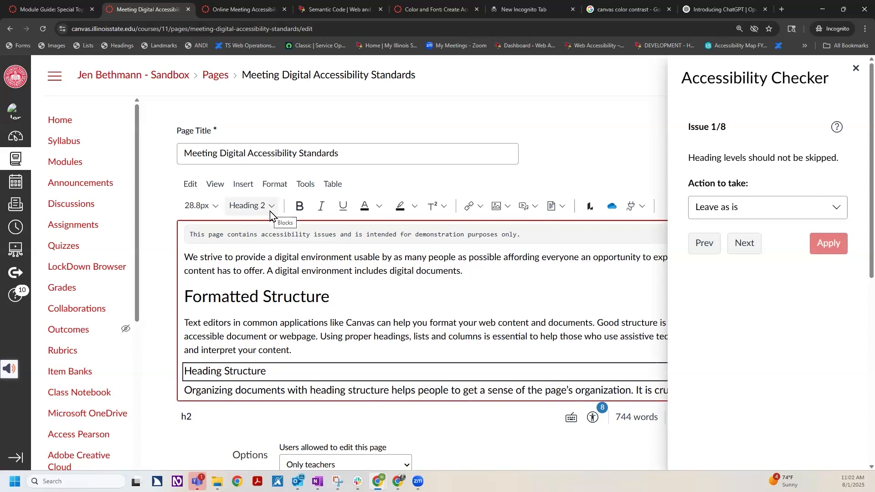
left_click(248, 370)
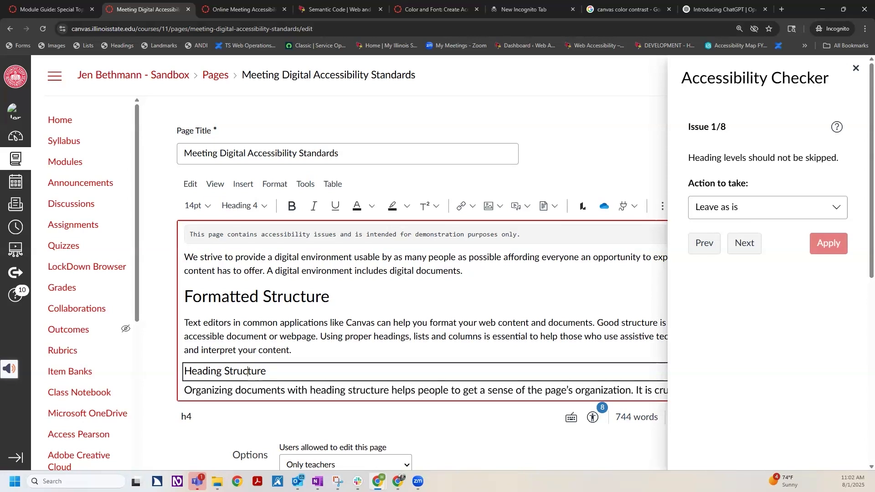
left_click(836, 212)
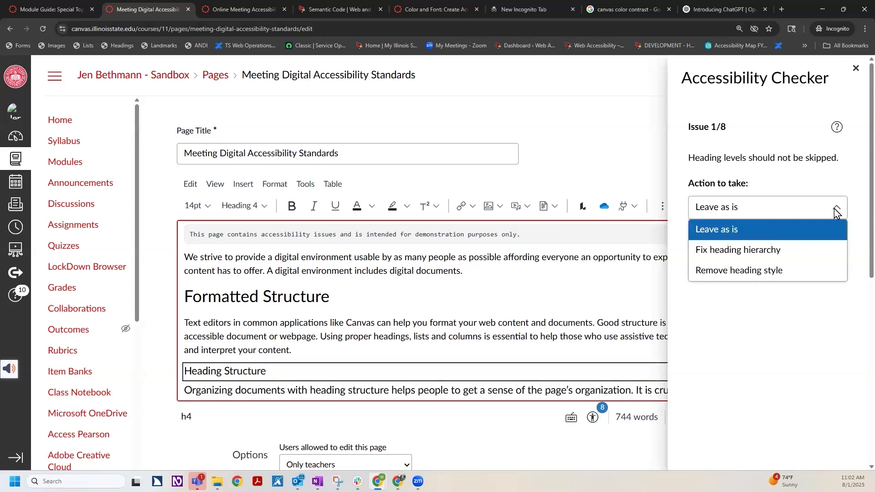
left_click(768, 252)
left_click(216, 374)
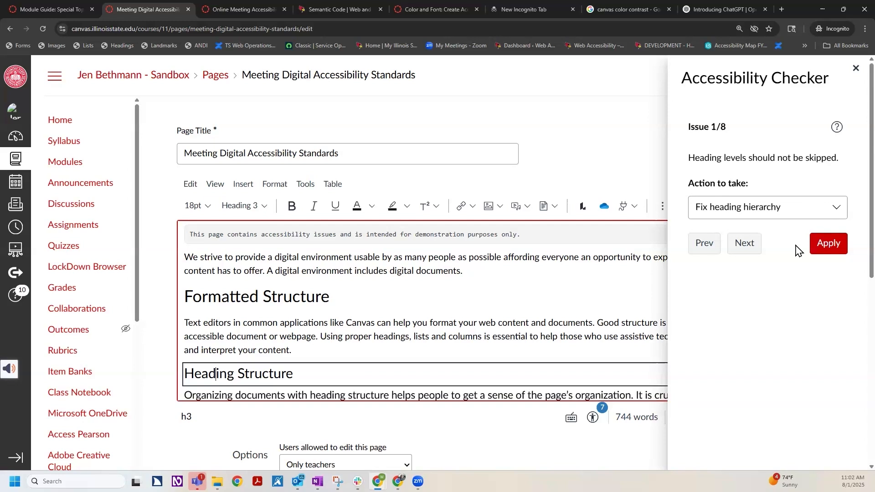
left_click(831, 246)
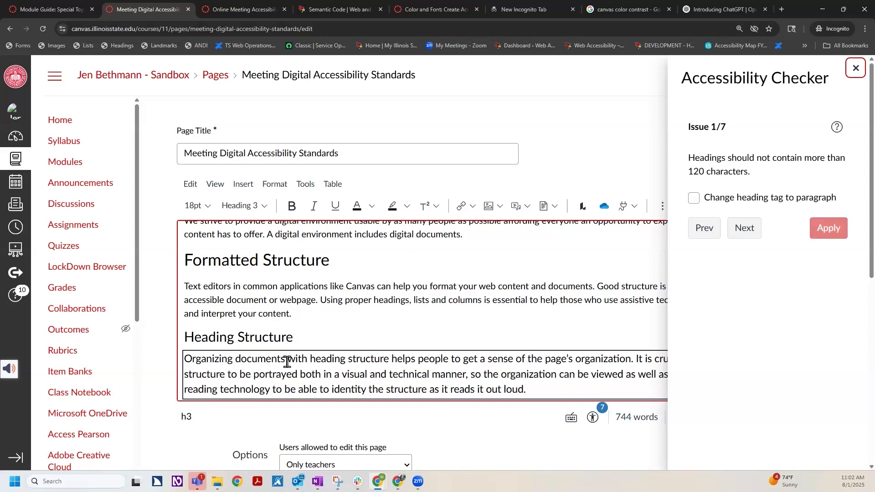
Change the overlong heading text below "Heading Structure" to a paragraph and apply the fix
left_click(326, 375)
left_click(693, 199)
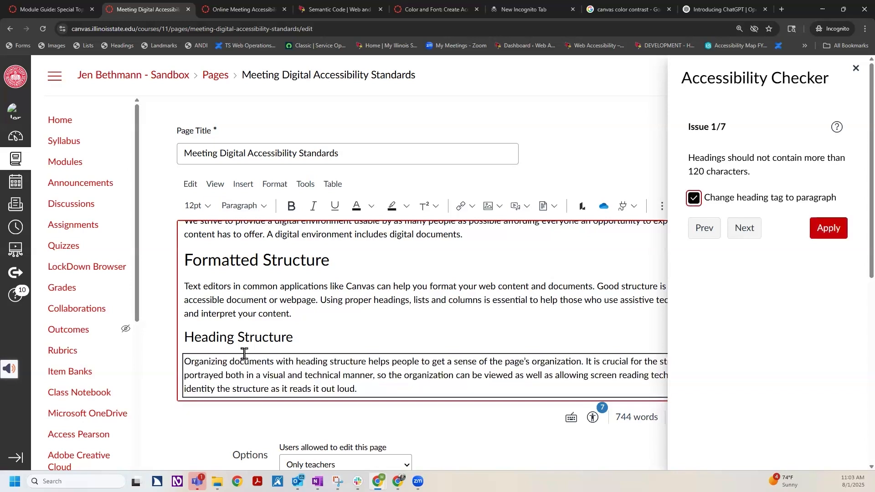
left_click(247, 373)
left_click(828, 233)
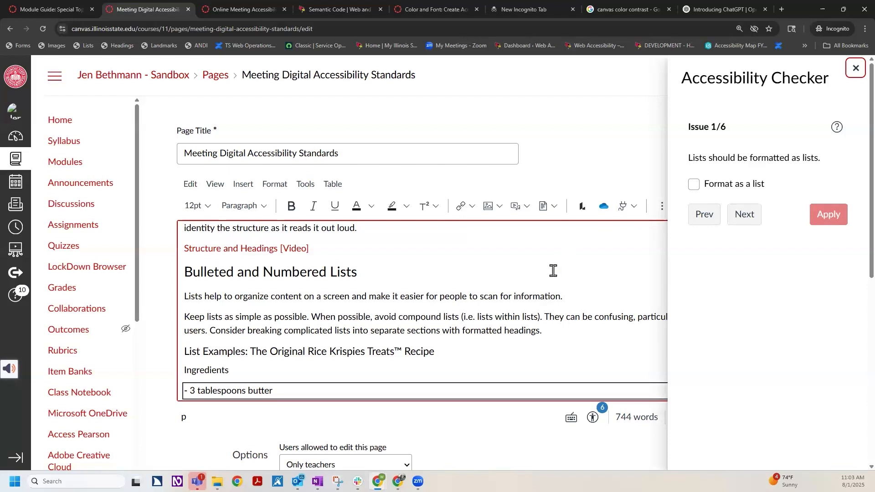
Format the dashed recipe ingredients as a proper list and apply the fix
scroll(532, 287, "down", 2)
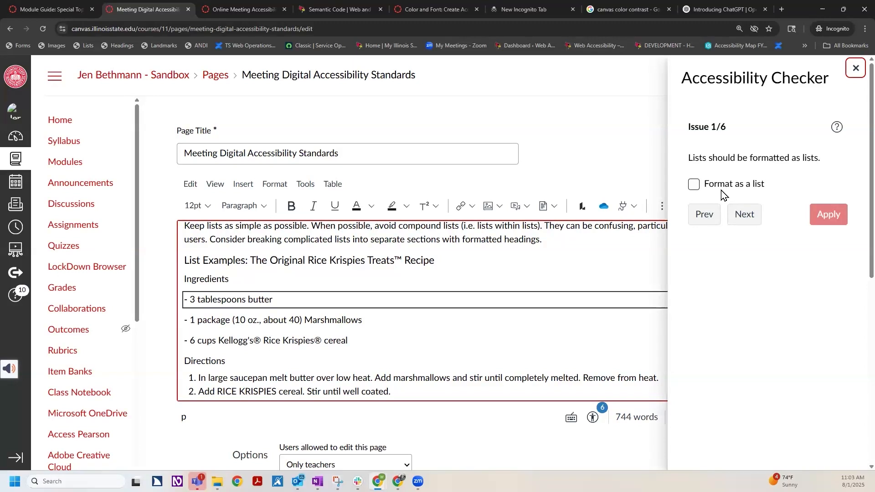
left_click(696, 186)
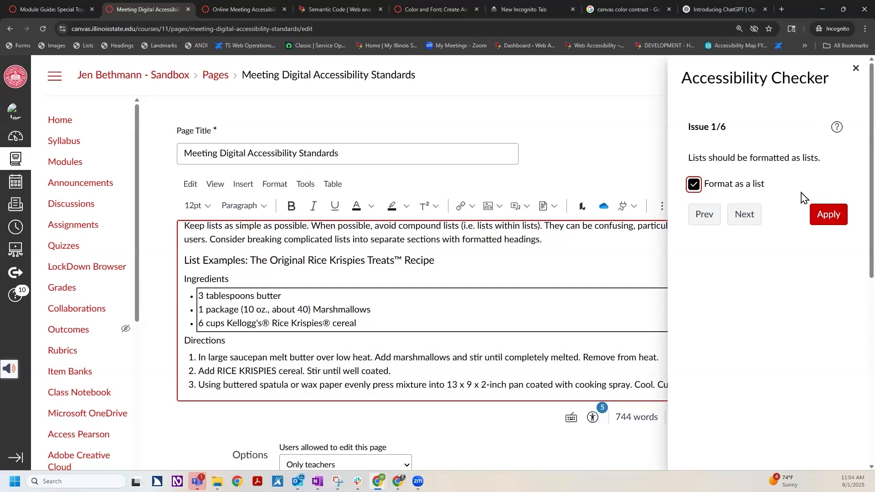
left_click(830, 216)
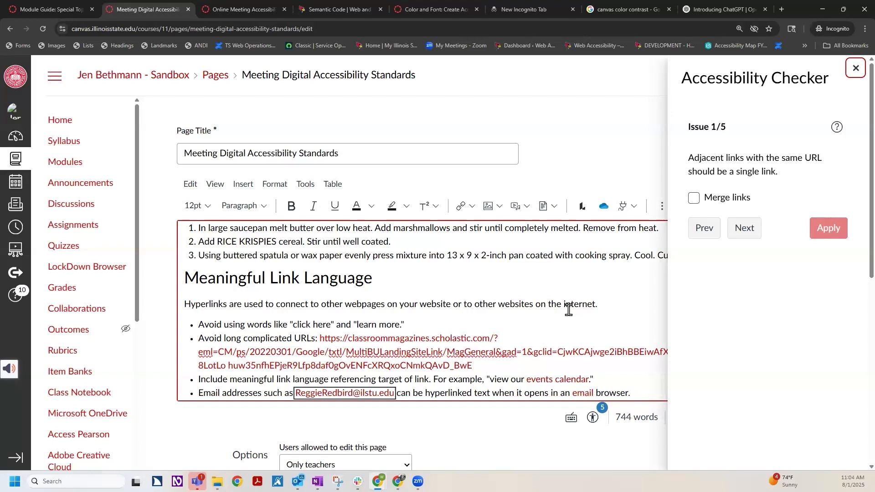
Check the link options of the word "email" in the email address bullet to see its link target
scroll(559, 308, "down", 2)
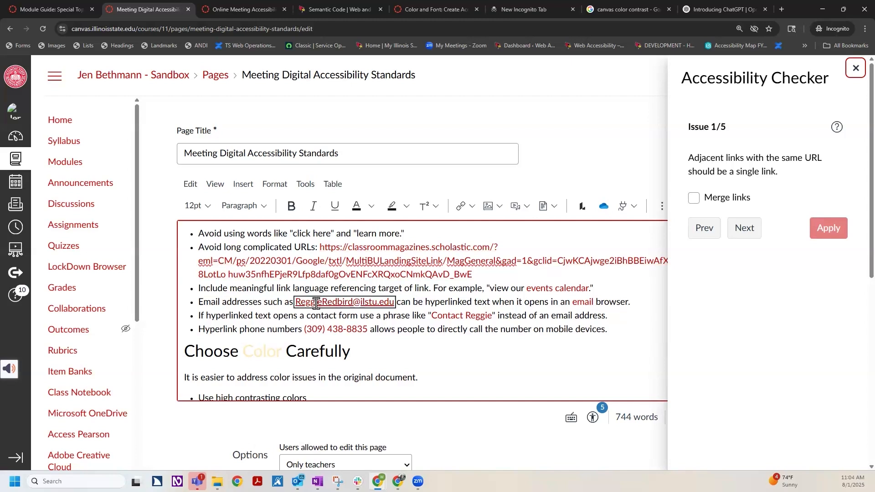
right_click(585, 303)
left_click(562, 286)
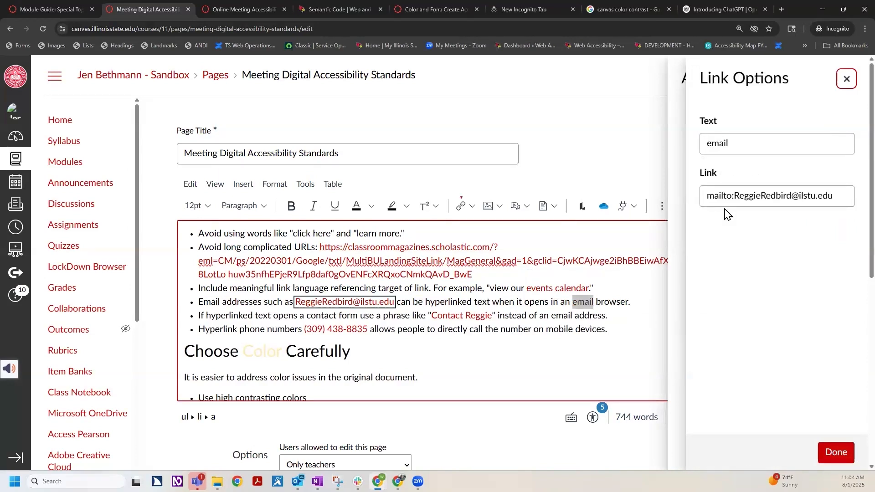
left_click_drag(839, 200, 702, 196)
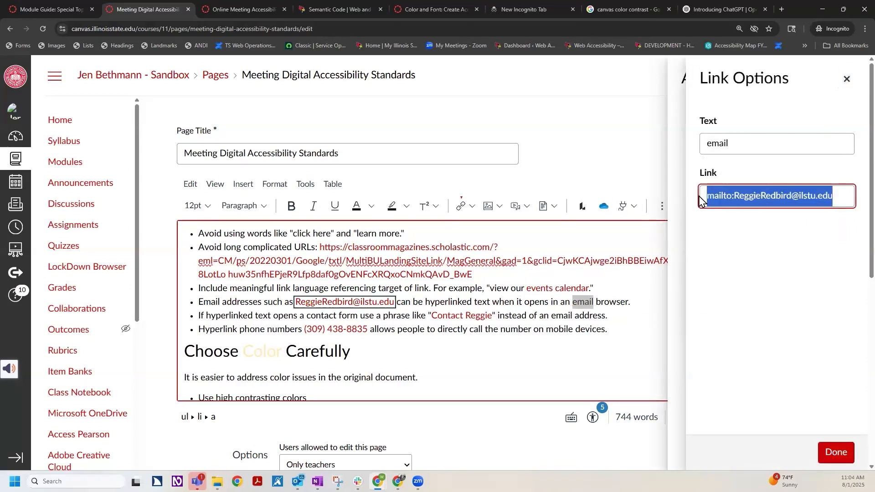
left_click(841, 457)
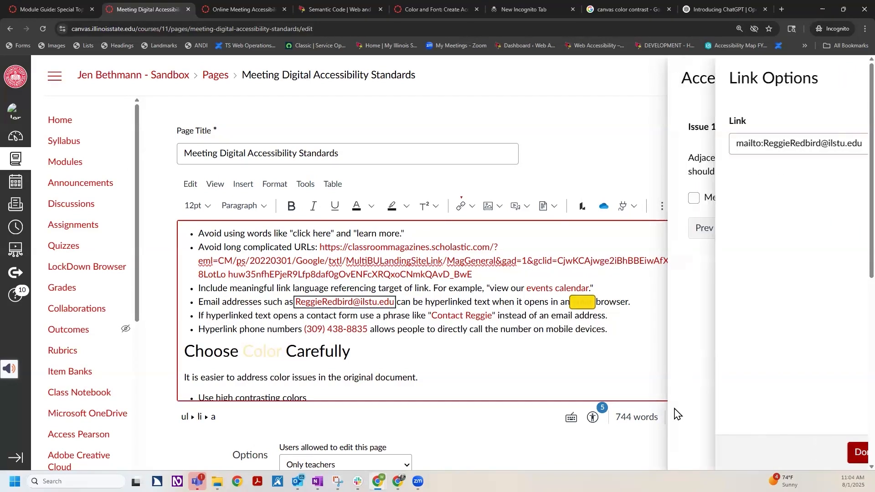
left_click(603, 317)
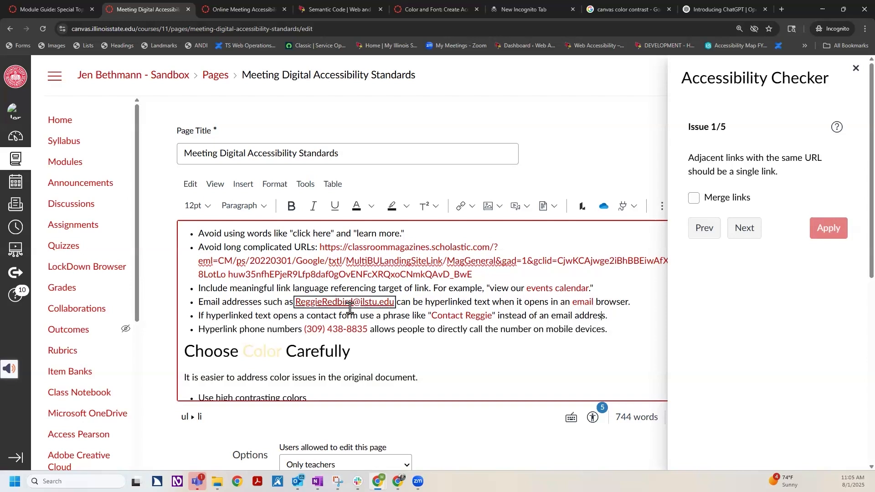
Replace the linked word "email" before "browser" with plain text and rerun the Accessibility Checker
left_click(595, 302)
key("BackSpace")
key("BackSpace")
key("BackSpace")
key("BackSpace")
key("BackSpace")
key("BackSpace")
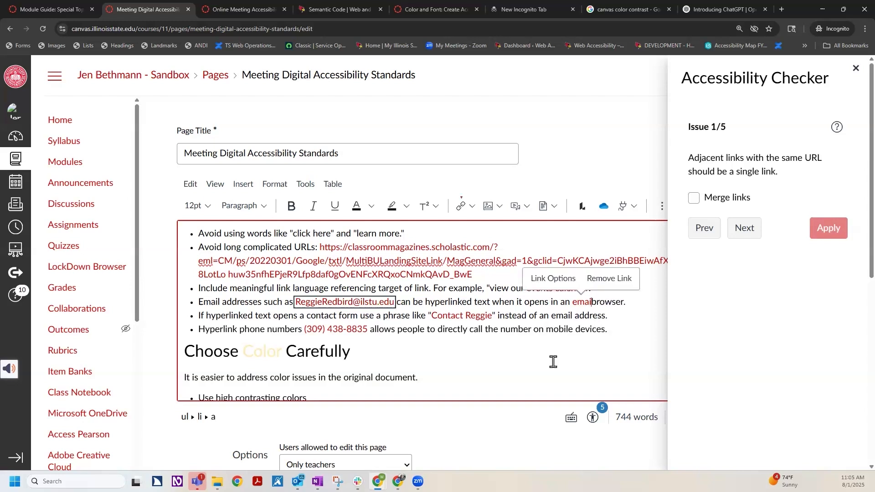
type("email")
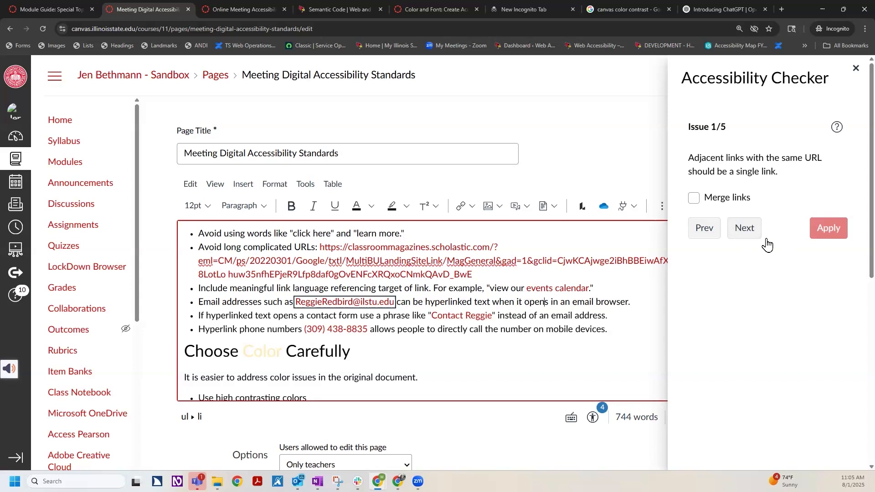
left_click(856, 68)
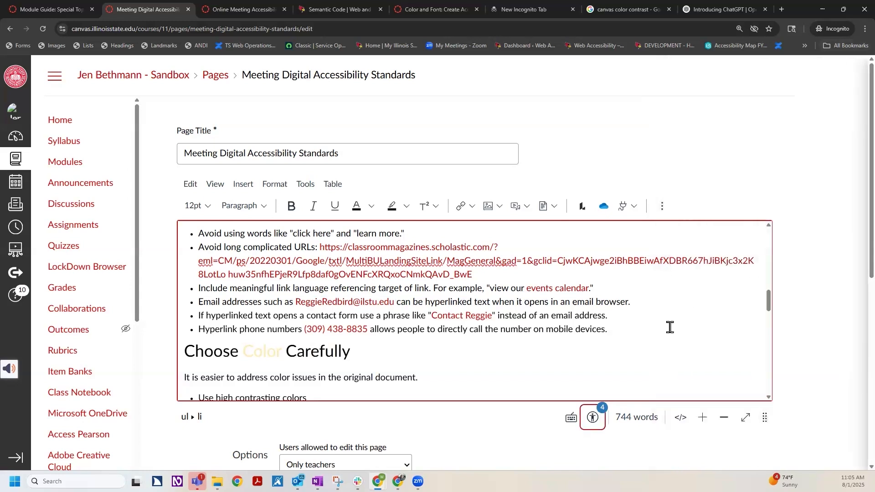
left_click(594, 418)
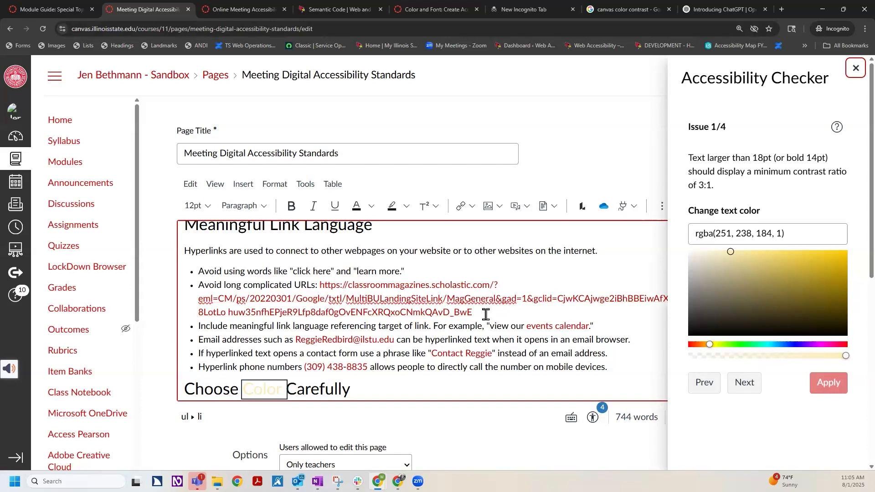
Examine the long URL in the "Avoid long complicated URLs" bullet under "Meaningful Link Language"
scroll(486, 305, "down", 1)
scroll(504, 287, "up", 1)
left_click_drag(479, 313, 320, 287)
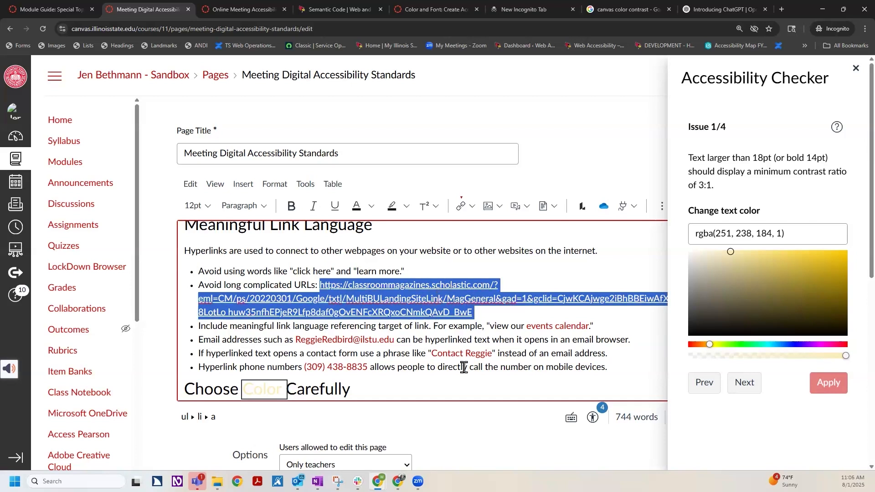
left_click(445, 382)
Darken the word "Color" in the "Choose Color Carefully" heading to rgba(164, 132, 53, 1) and apply the fix
scroll(386, 338, "down", 2)
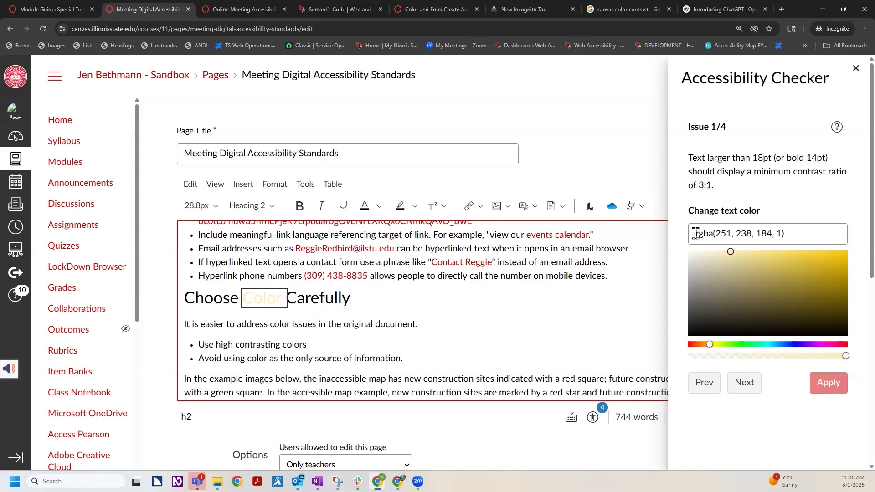
left_click_drag(695, 233, 796, 234)
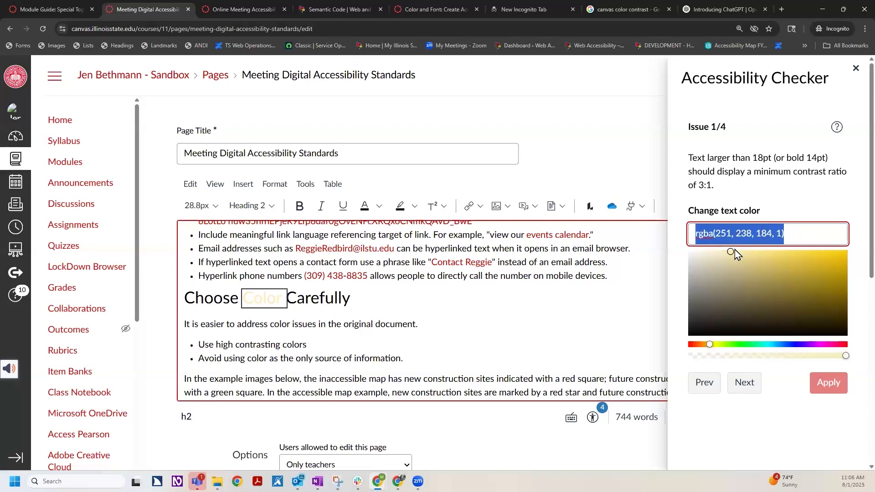
left_click_drag(732, 251, 766, 280)
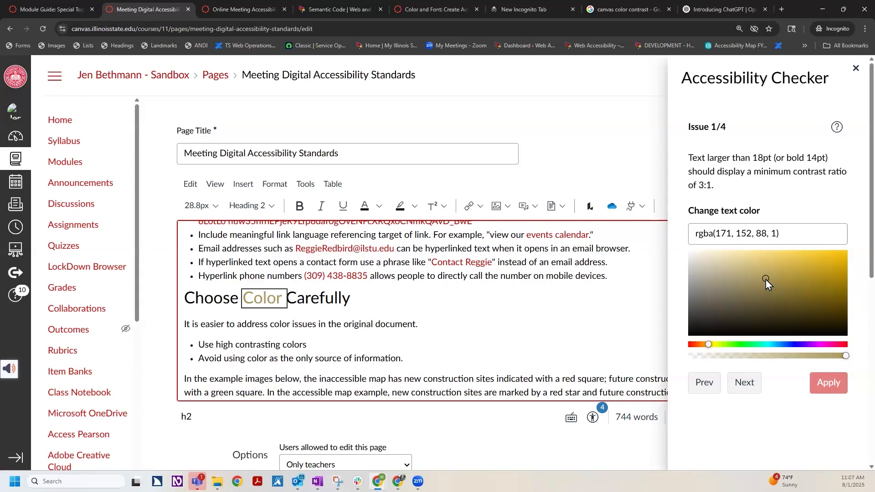
left_click_drag(768, 279, 797, 283)
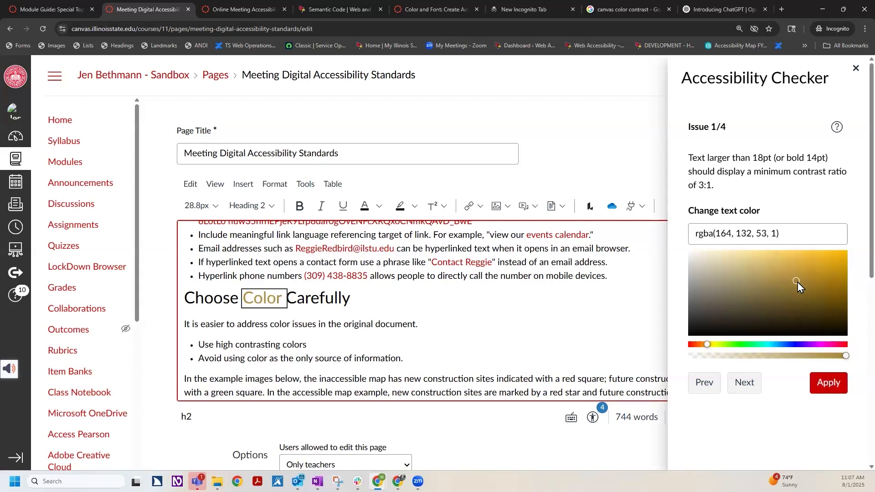
left_click(830, 385)
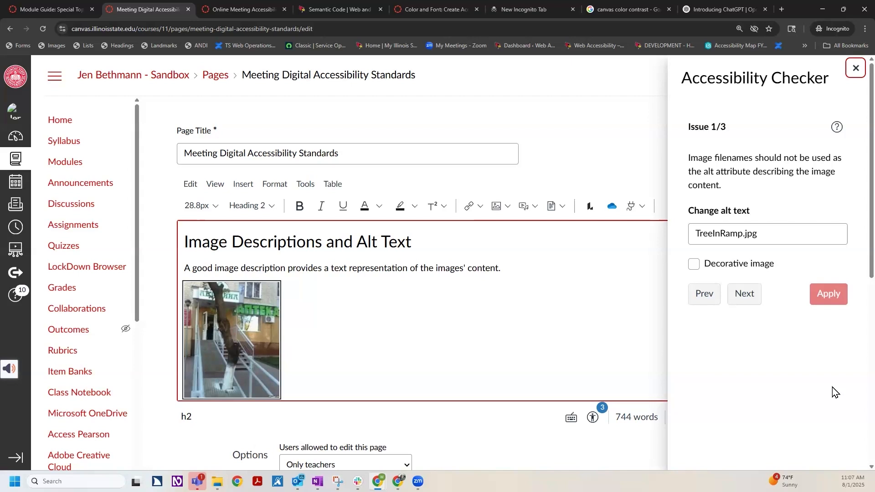
Replace the ramp image's filename alt text with "A tree grows in the middle of an accessible ramp blocking the entry." and apply the fix
left_click(769, 236)
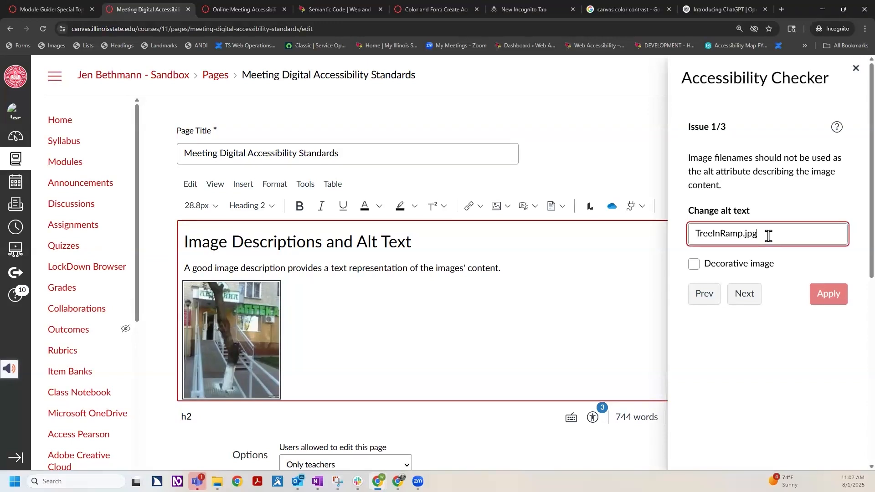
left_click_drag(766, 233, 685, 231)
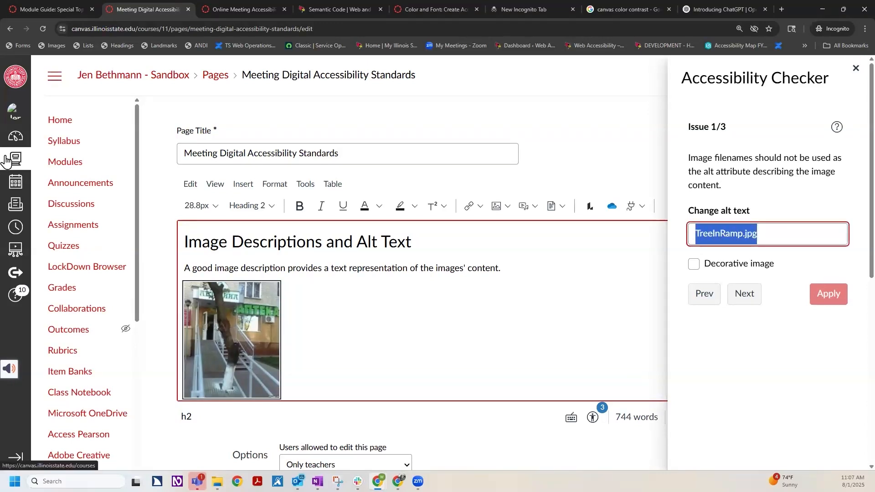
key("BackSpace")
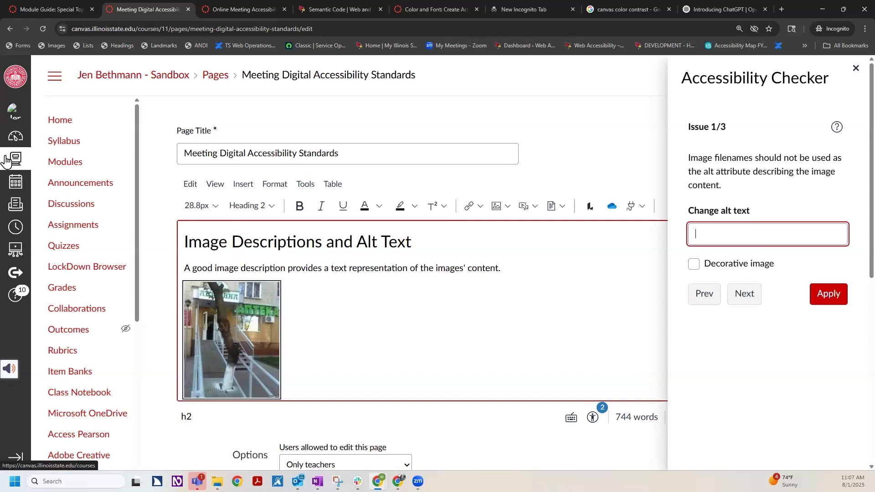
type("A tree grows in the mif")
key("BackSpace")
type("ddle of an ")
type("accessible")
type(" ramp")
type(" blocking the")
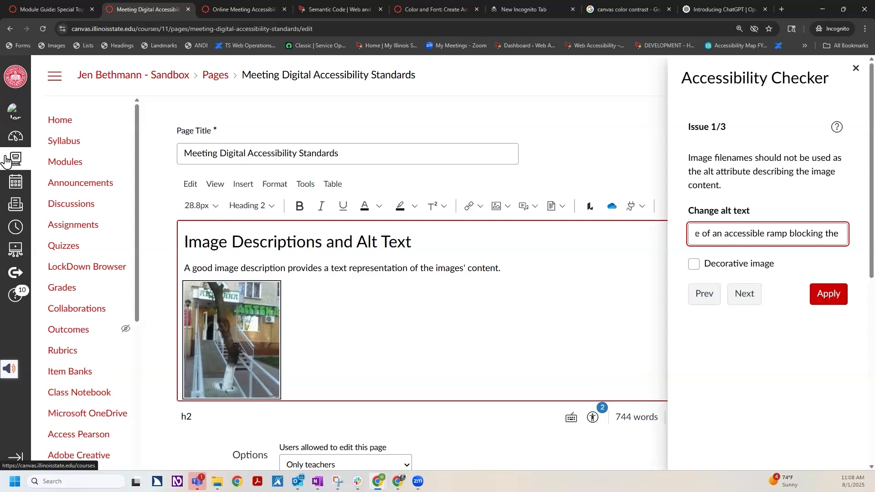
type(" entry.")
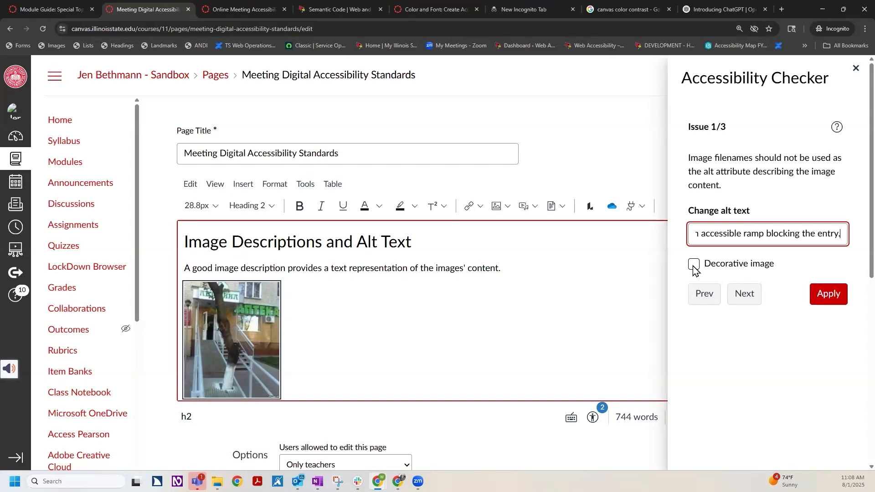
left_click(835, 294)
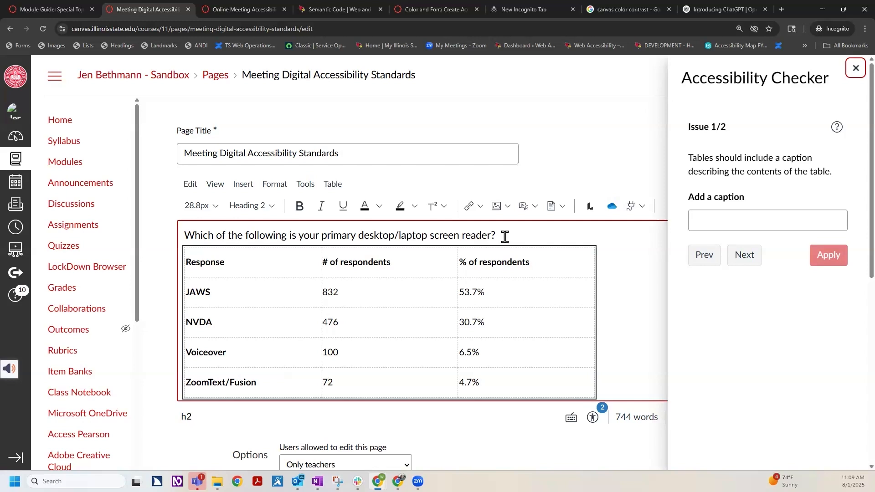
Copy the heading above the screen reader table into its caption: "Which of the following is your primary desktop/laptop screen reader?"
left_click_drag(505, 237, 183, 233)
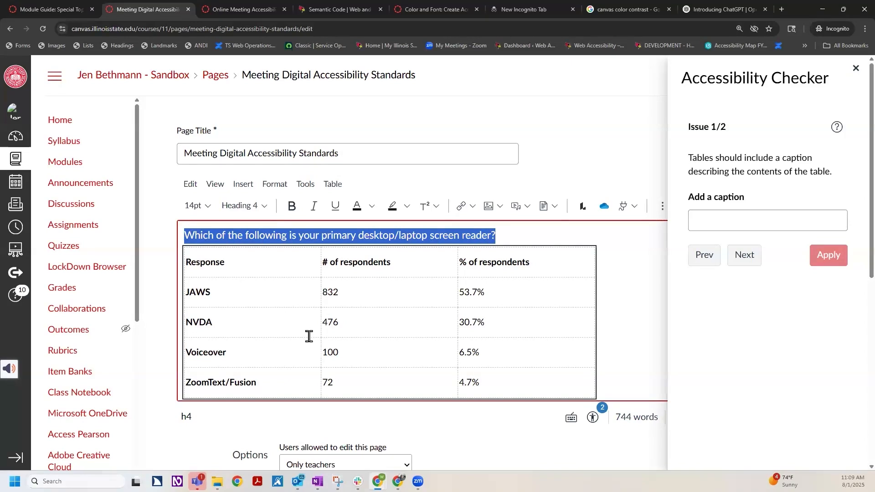
left_click(717, 225)
type("Which of the following is your primary desktop/laptop screen reader?")
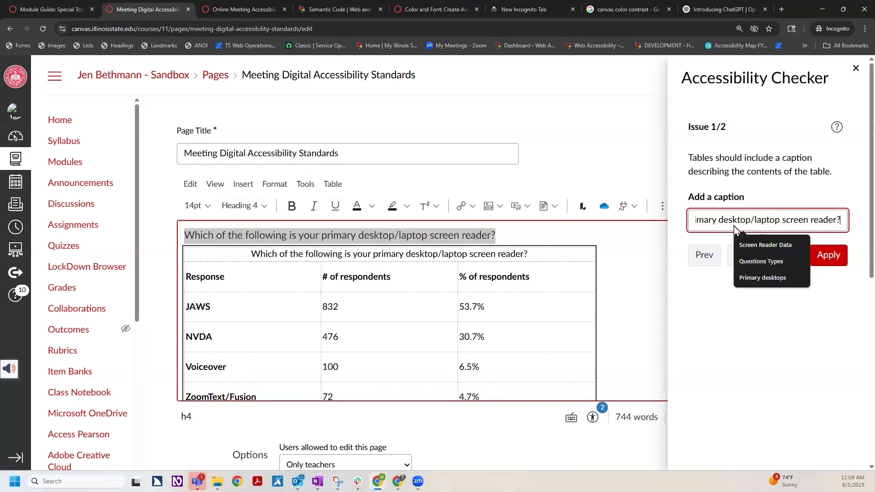
Delete the duplicate heading and its empty line above the screen reader table, and apply the caption fix
left_click_drag(497, 233, 190, 243)
key("Delete")
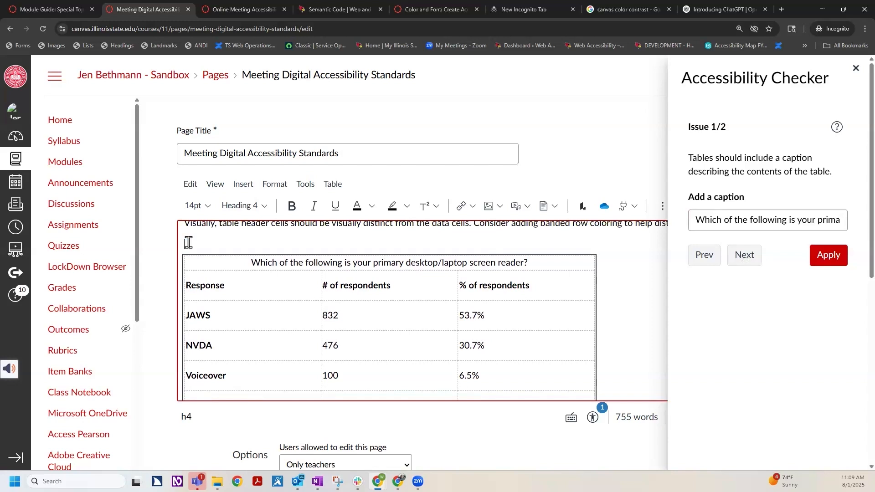
key("BackSpace")
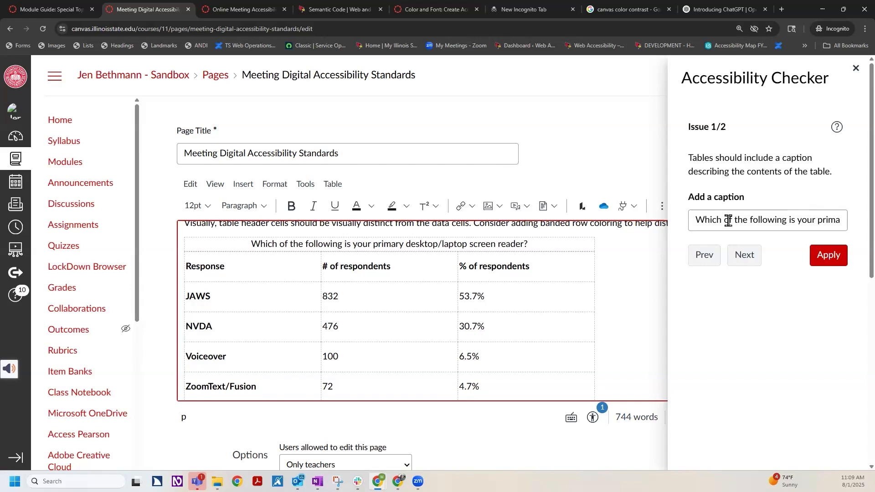
left_click_drag(696, 219, 843, 220)
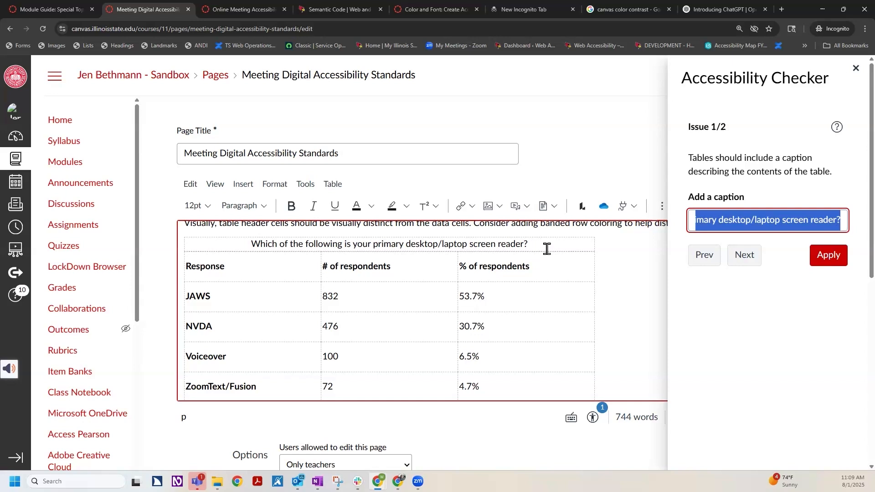
left_click(830, 265)
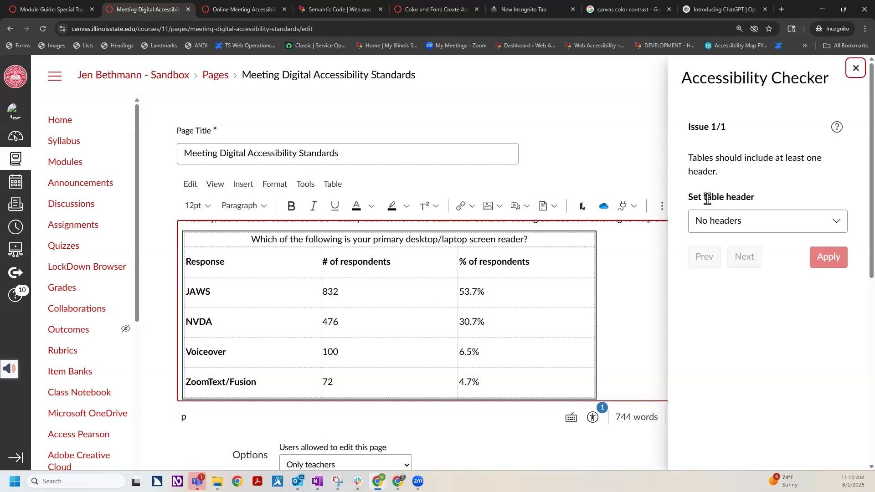
Set the screen reader table's headers to "Header row and column" and apply the fix
left_click(839, 223)
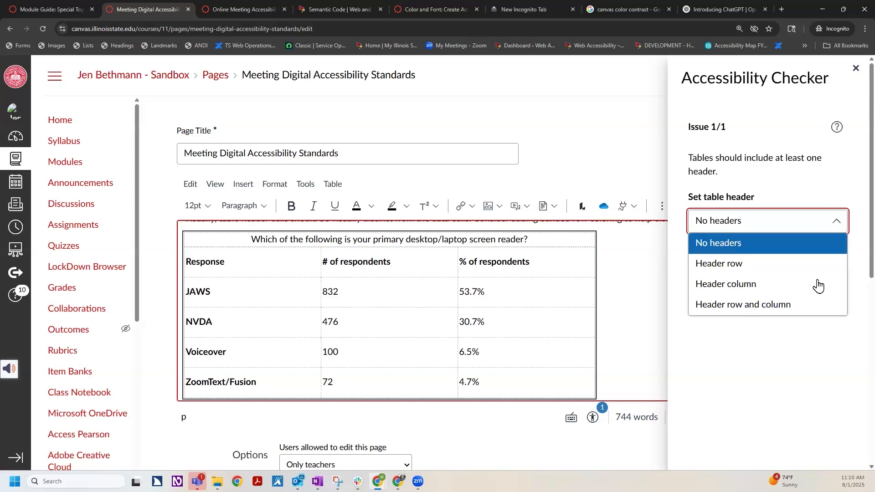
left_click(803, 304)
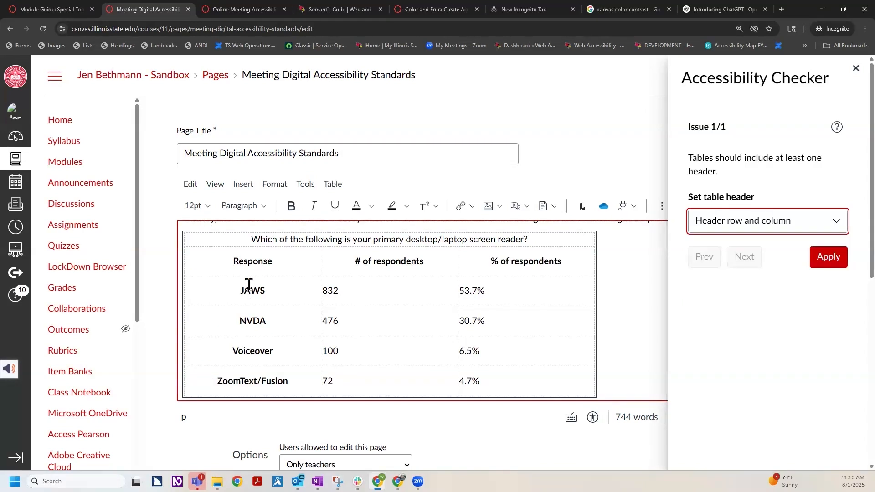
left_click_drag(364, 297, 459, 371)
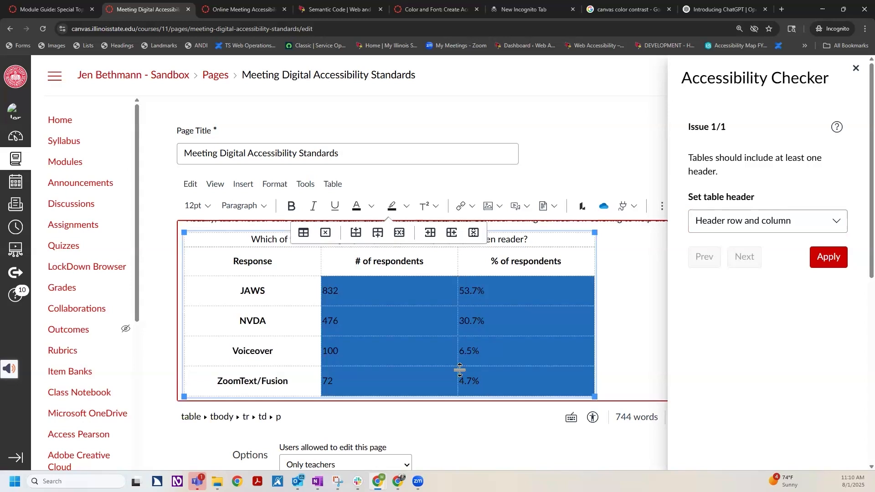
left_click_drag(235, 255, 536, 262)
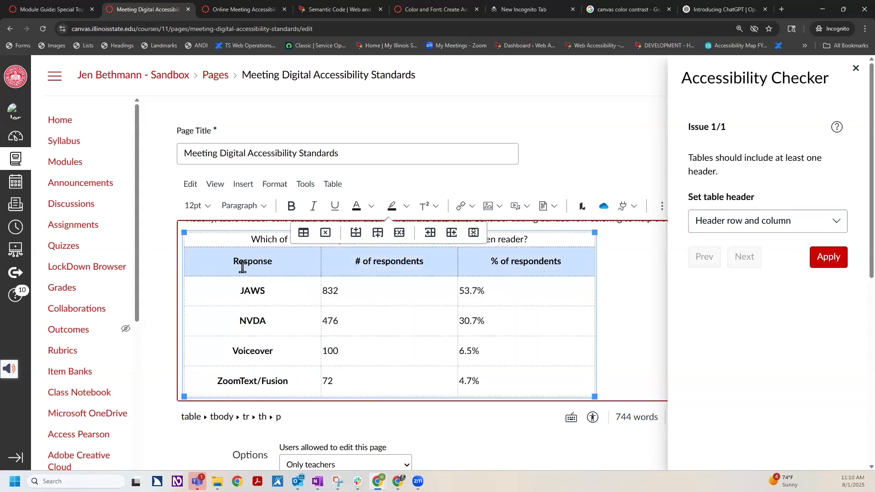
left_click(244, 345)
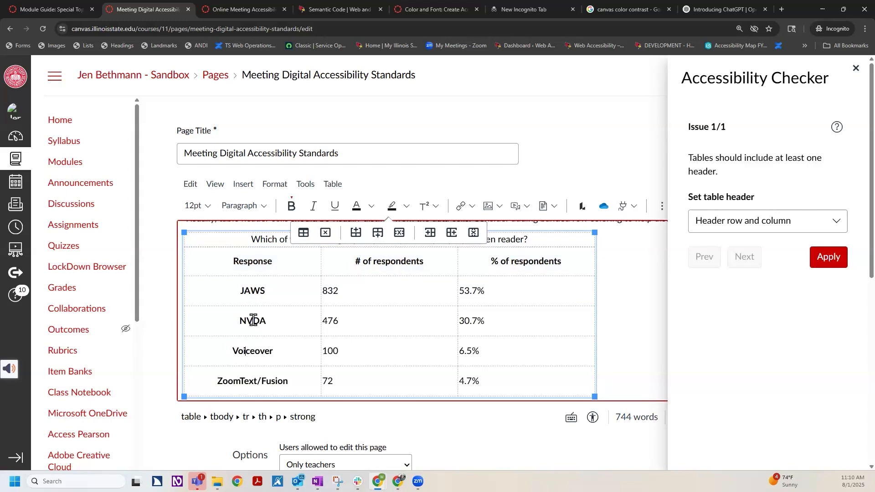
left_click(829, 257)
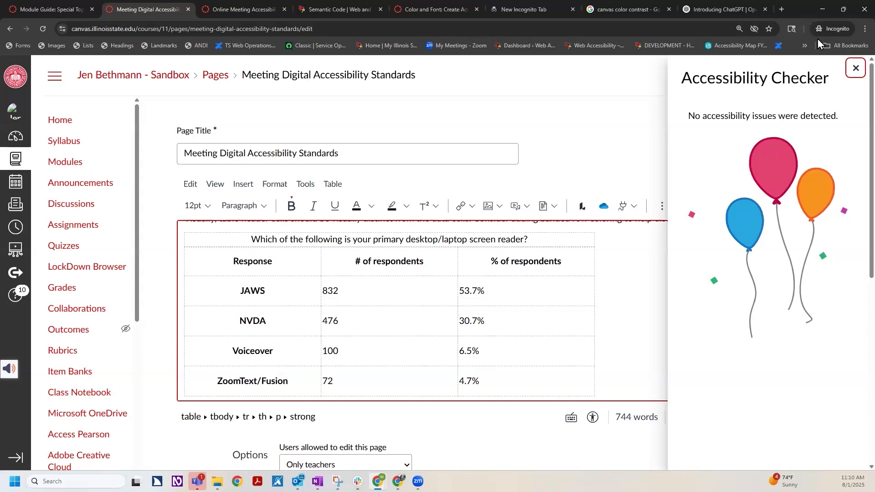
Close the Accessibility Checker and save the page
left_click(857, 70)
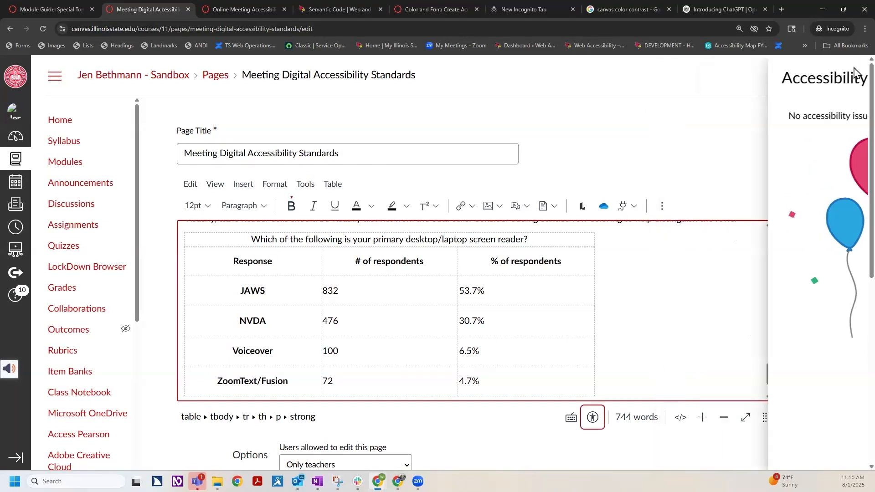
scroll(674, 234, "down", 2)
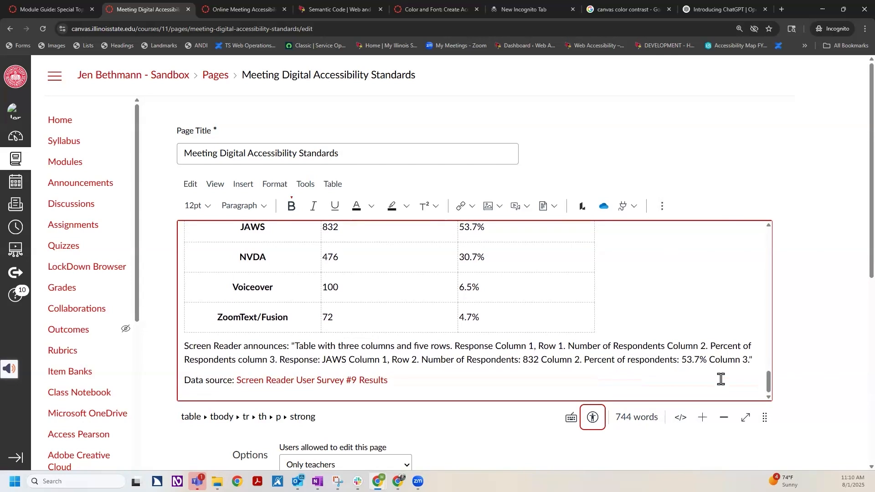
scroll(729, 388, "down", 8)
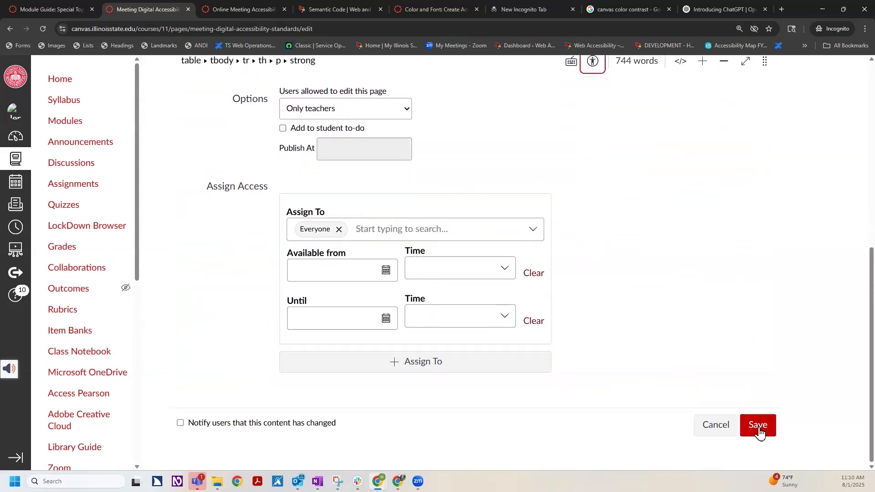